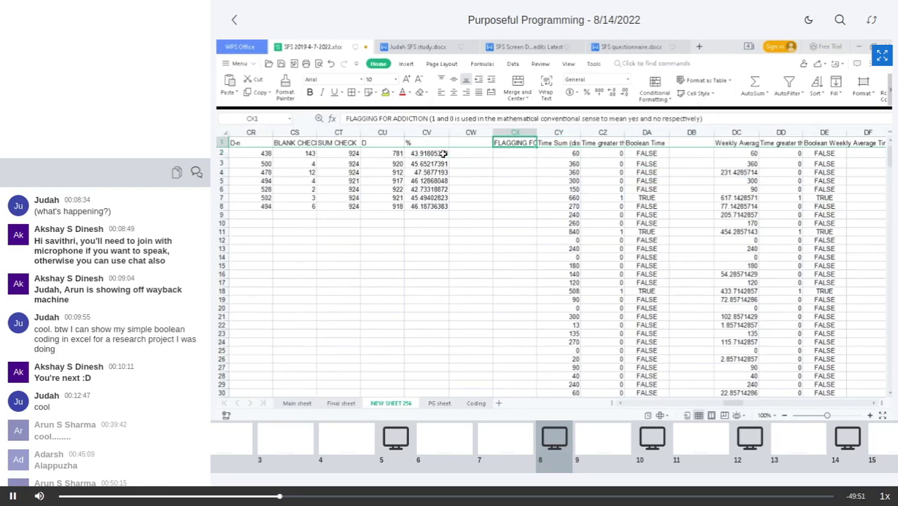
Examine the survey columns of NEW SHEET 256 from the addiction flagging column back to the early questionnaire items
key(Left)
key(Left)
key(Left)
key(Left)
key(Left)
key(Left)
key(Left)
key(Left)
key(Left)
key(Left)
key(Left)
key(Left)
key(Left)
key(Left)
key(Left)
key(Left)
key(Left)
key(Left)
key(Left)
key(Left)
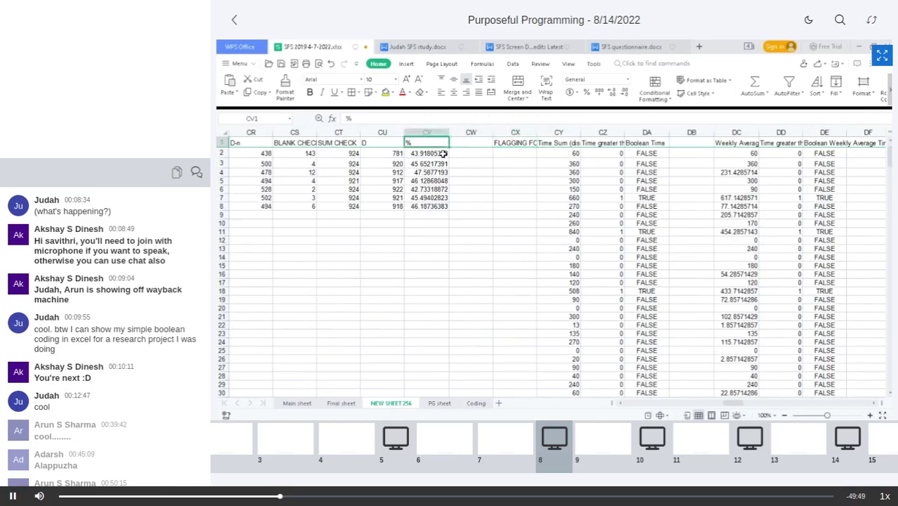
key(Right)
key(Right)
key(Right)
key(Right)
key(Down)
key(Right)
key(Right)
key(Right)
key(Right)
key(Right)
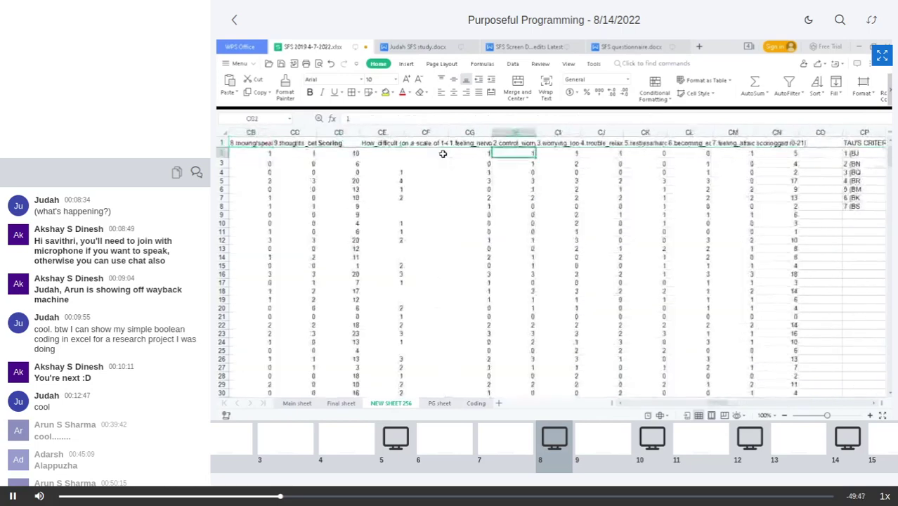
key(Left)
key(Left)
key(Left)
key(Left)
key(Left)
key(Left)
key(Left)
key(Left)
key(Left)
key(Left)
key(Left)
key(Left)
key(Left)
key(Left)
key(Left)
key(Left)
key(Left)
key(Left)
key(Left)
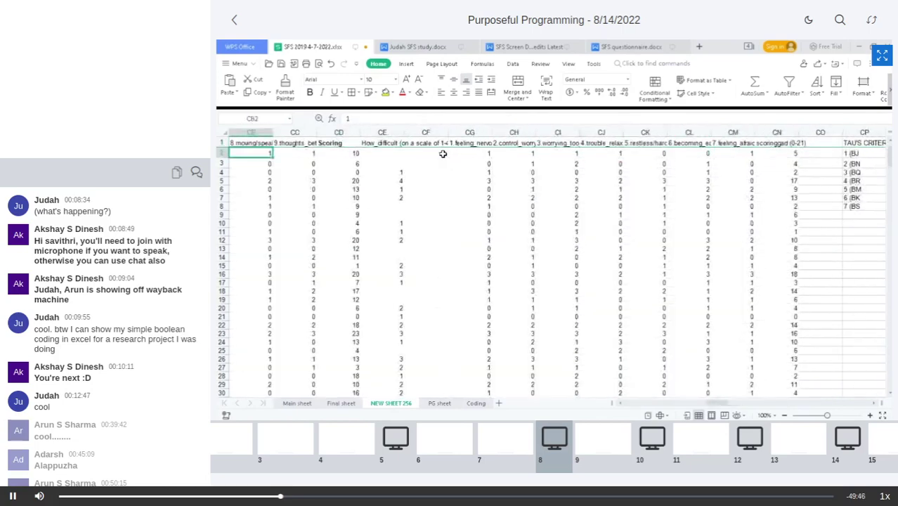
key(Left)
key(Left)
key(Left)
key(Left)
key(Left)
key(Left)
key(Left)
key(Left)
key(Left)
key(Left)
key(Left)
key(Left)
key(Left)
key(Left)
key(Left)
key(Left)
key(Left)
key(Left)
key(Left)
key(Left)
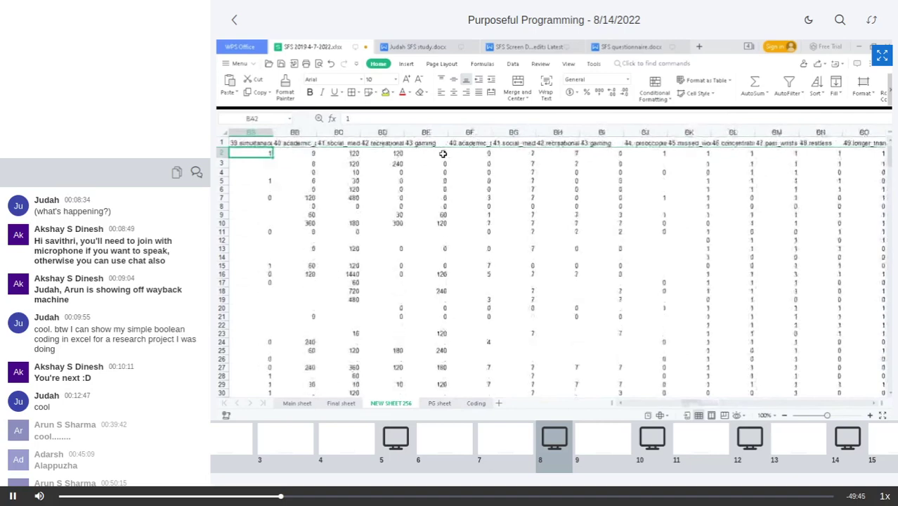
key(Left)
key(Left)
key(Left)
key(Left)
key(Left)
key(Left)
key(Left)
key(Left)
key(Left)
key(Left)
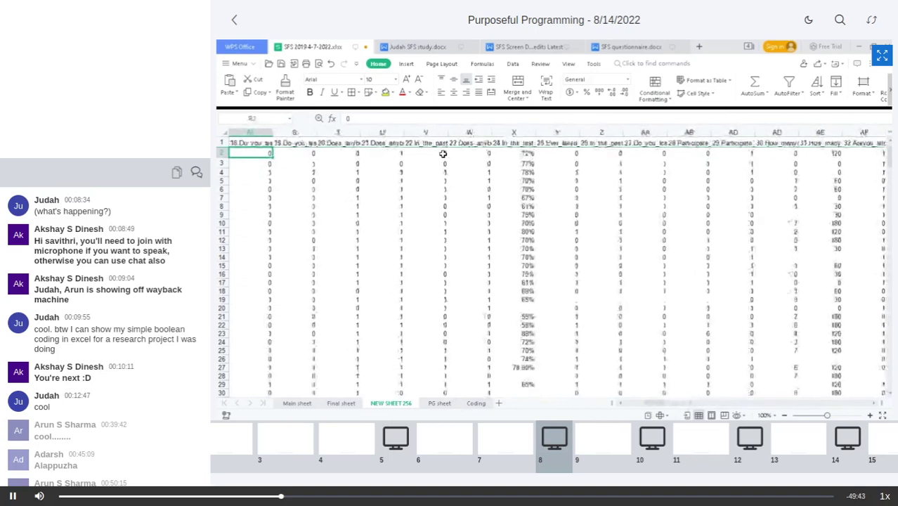
Examine the coded survey columns from the early questionnaire items forward to the Screen Addiction AND <=20 column
key(Right)
key(Right)
key(Right)
key(Right)
key(Right)
key(Right)
key(Right)
key(Right)
key(Right)
key(Right)
key(Right)
key(Right)
key(Right)
key(Right)
key(Right)
key(Right)
key(Right)
key(Right)
key(Right)
key(Right)
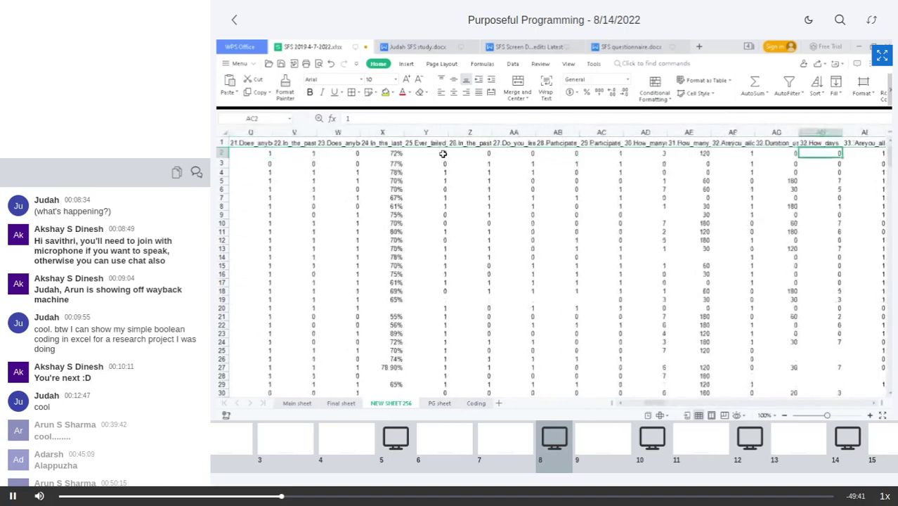
key(Right)
key(Right)
key(Right)
key(Right)
key(Right)
key(Right)
key(Right)
key(Right)
key(Right)
key(Right)
key(Right)
key(Right)
key(Right)
key(Right)
key(Right)
key(Right)
key(Right)
key(Right)
key(Right)
key(Right)
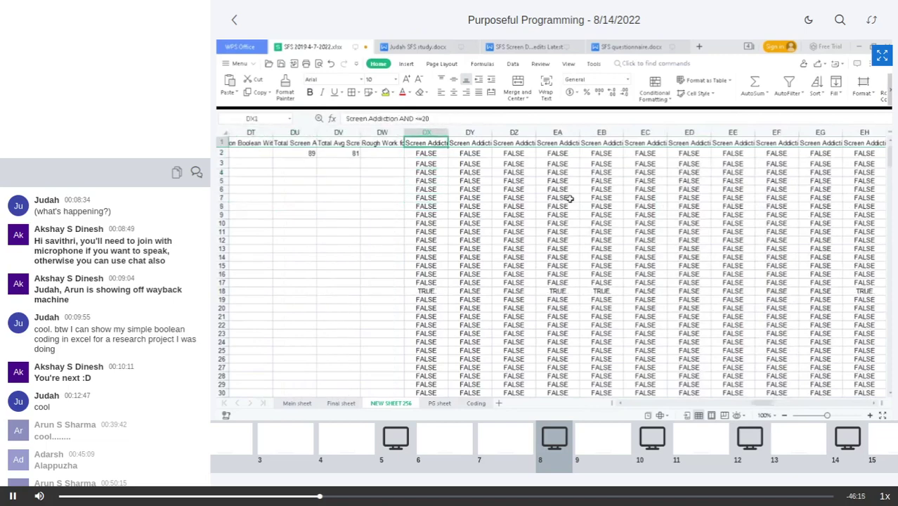
Inspect the first formula of the Screen Addiction AND <=20 column and the Total N% cell for PHQ9 scores 0-4 in Table 6
key(Down)
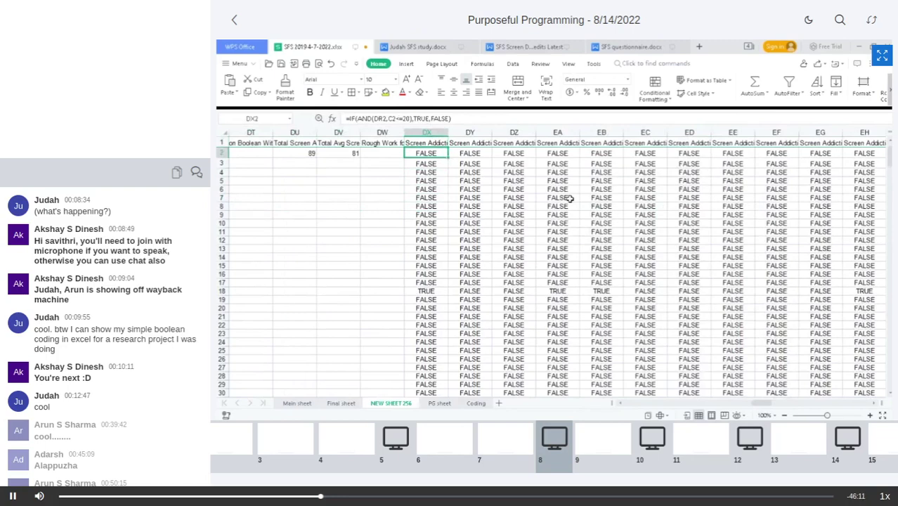
key(Right)
key(Up)
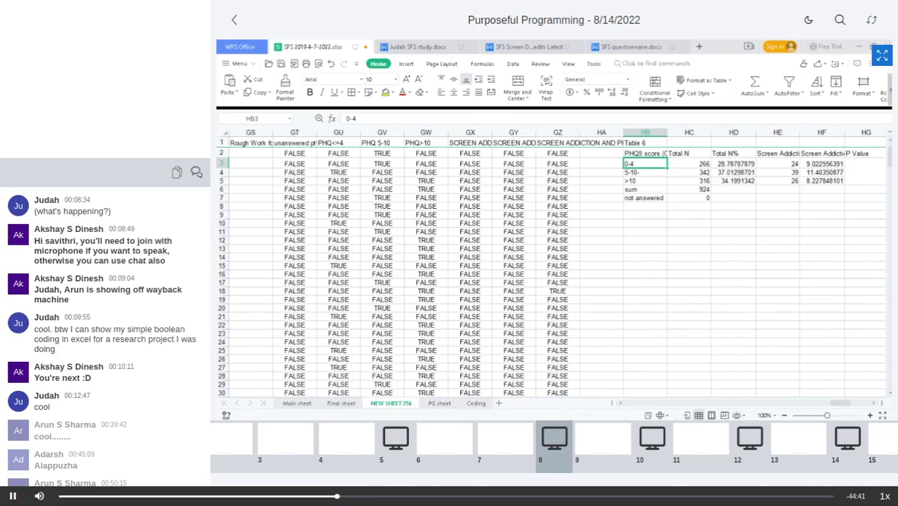
click(734, 163)
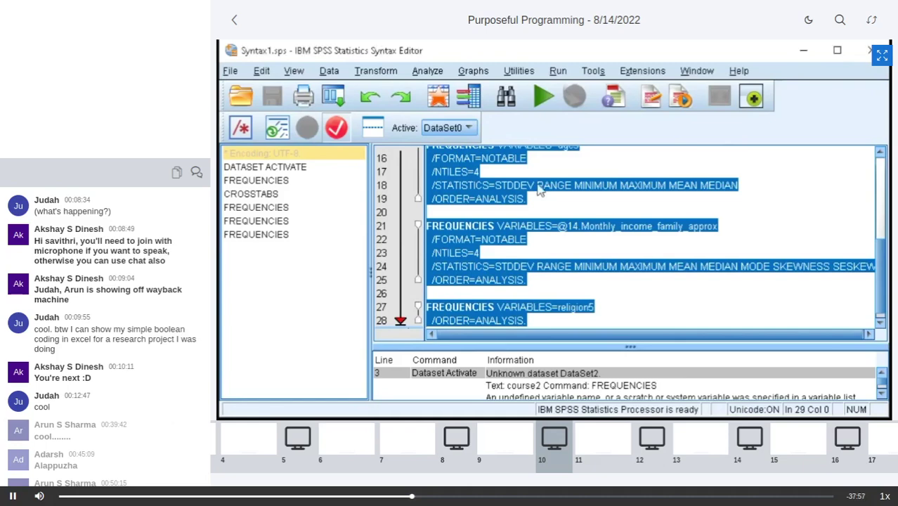
In the SPSS Syntax Editor, clear the text selection and place the cursor at the end of line 19, after /ORDER=ANALYSIS
click(648, 176)
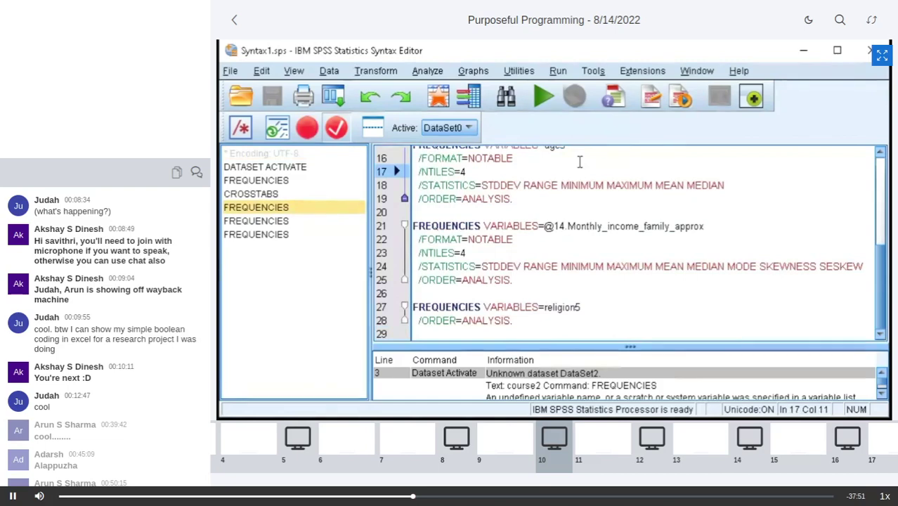
click(545, 201)
mouse_move(517, 198)
mouse_down()
mouse_move(467, 154)
mouse_move(520, 199)
mouse_up()
click(520, 199)
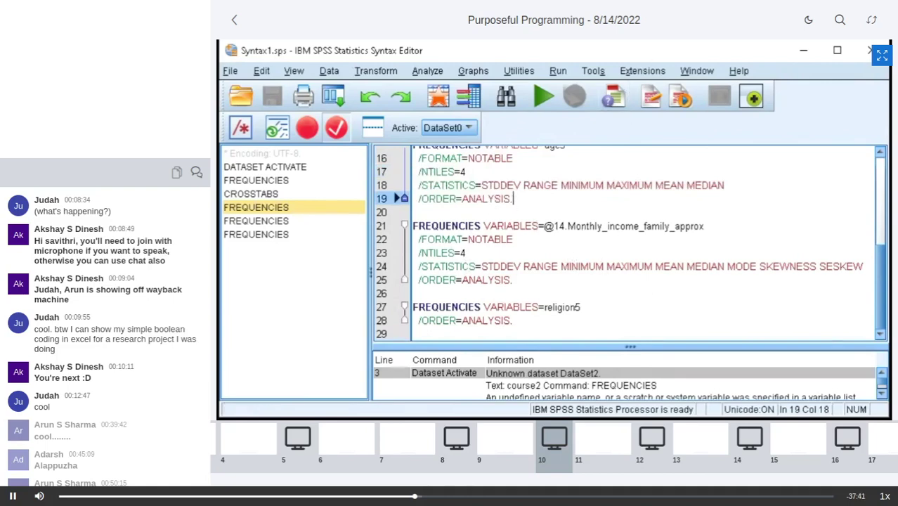
Try to start a Frequencies analysis under Descriptive Statistics and look for a data file to open
click(448, 75)
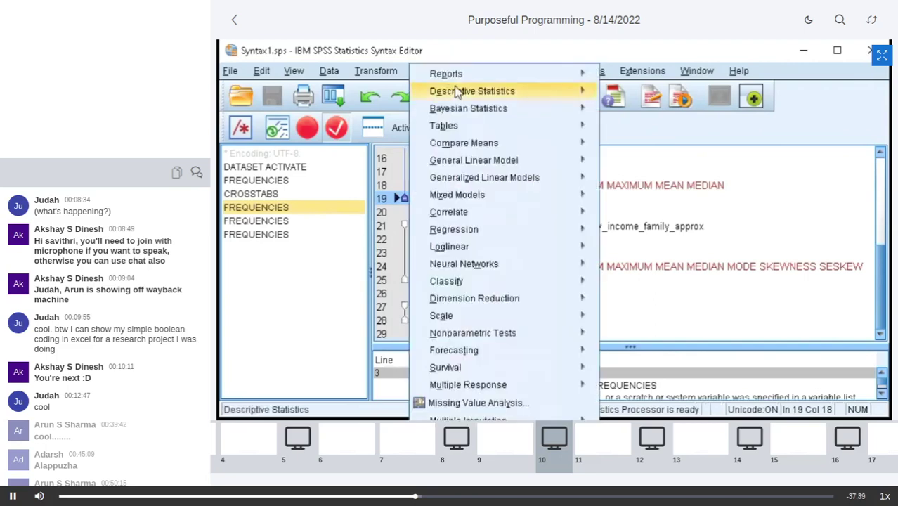
mouse_move(463, 95)
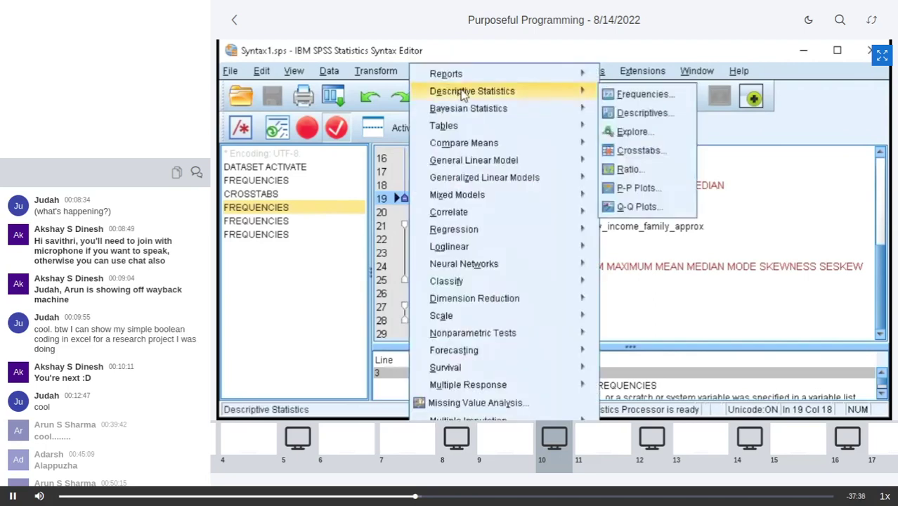
click(665, 103)
click(509, 266)
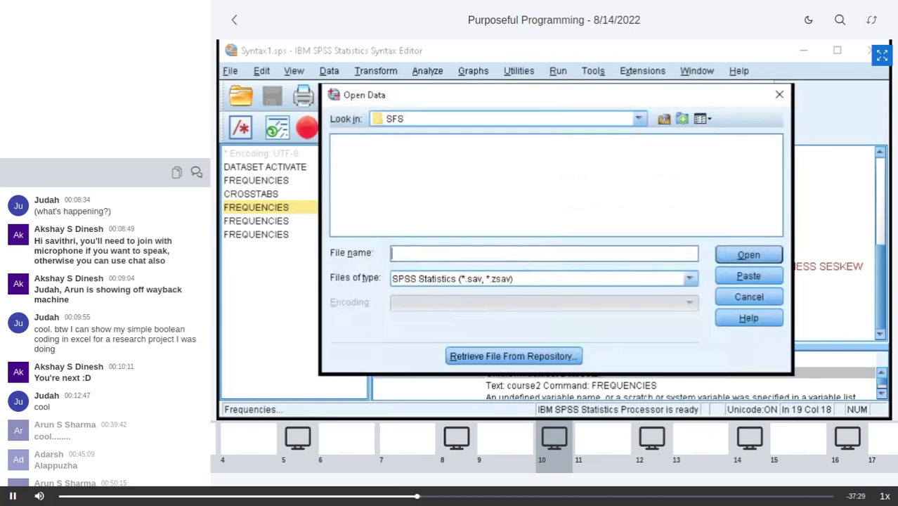
click(639, 119)
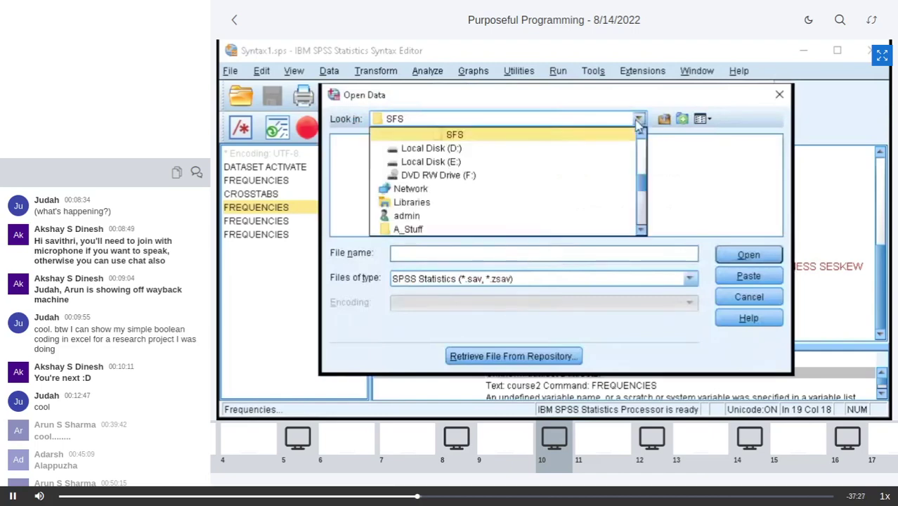
click(615, 163)
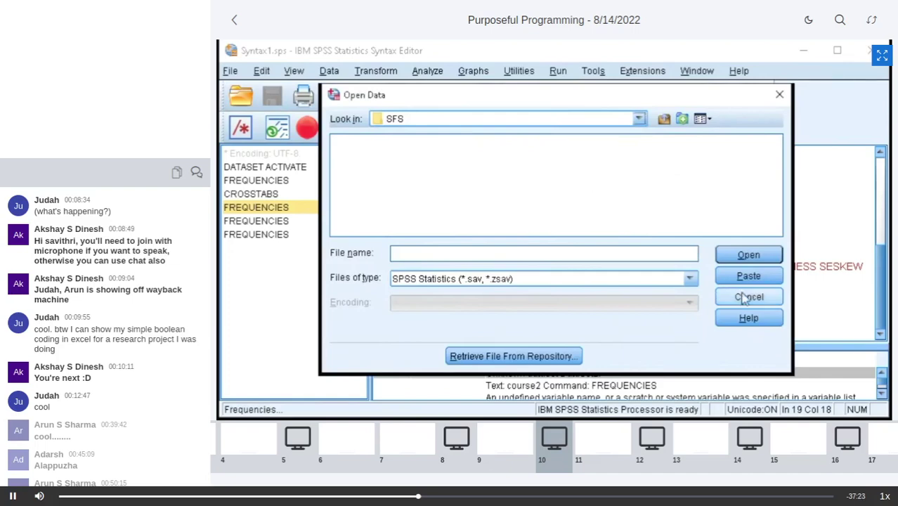
click(779, 94)
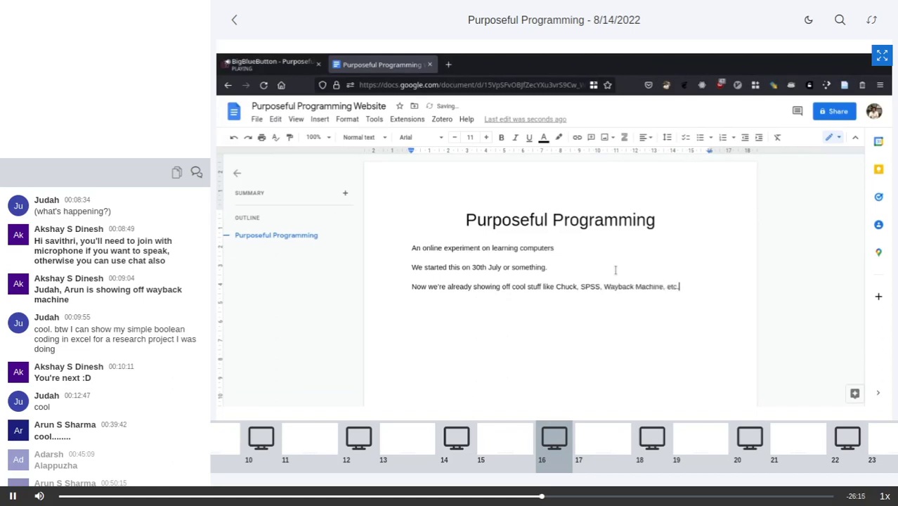
In the Google Docs website document, add a Heading 2 "Participants" below the last paragraph and start a new line under it
key(Return)
key(Return)
text(Participants)
key(Return)
key(BackSpace)
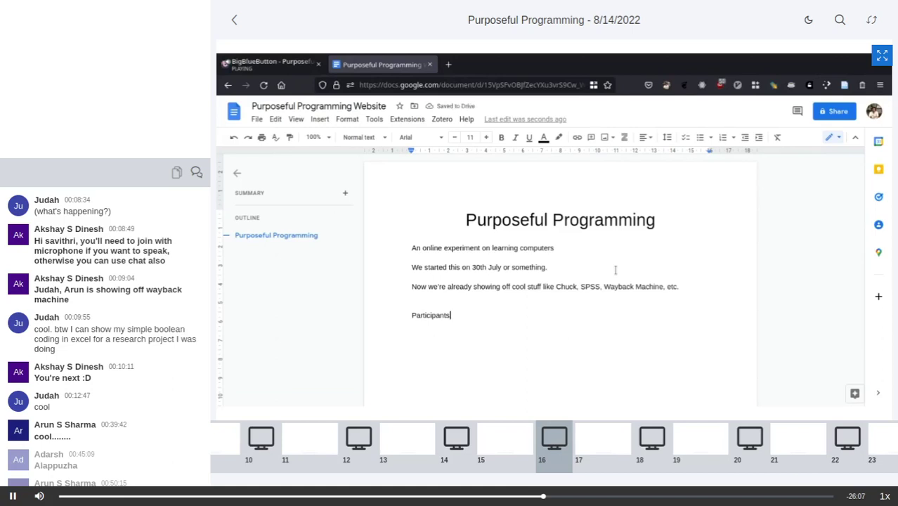
key(ctrl+alt+2)
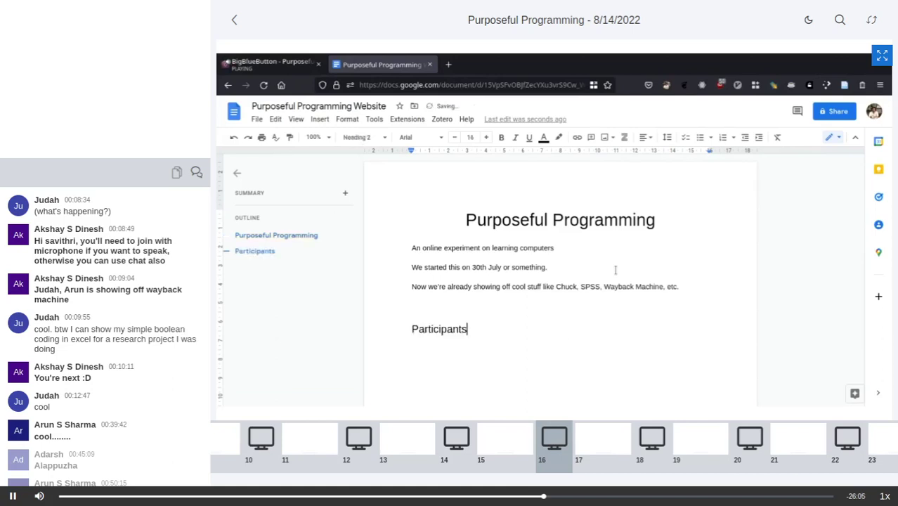
key(Return)
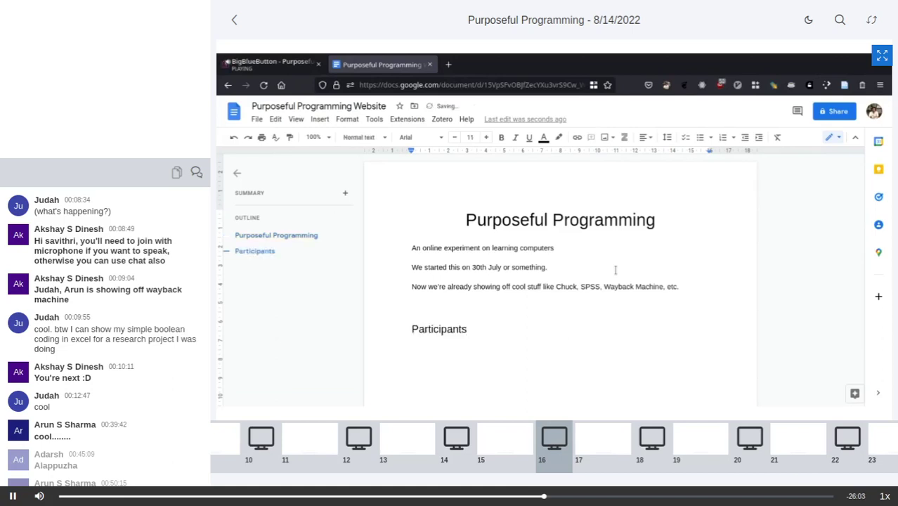
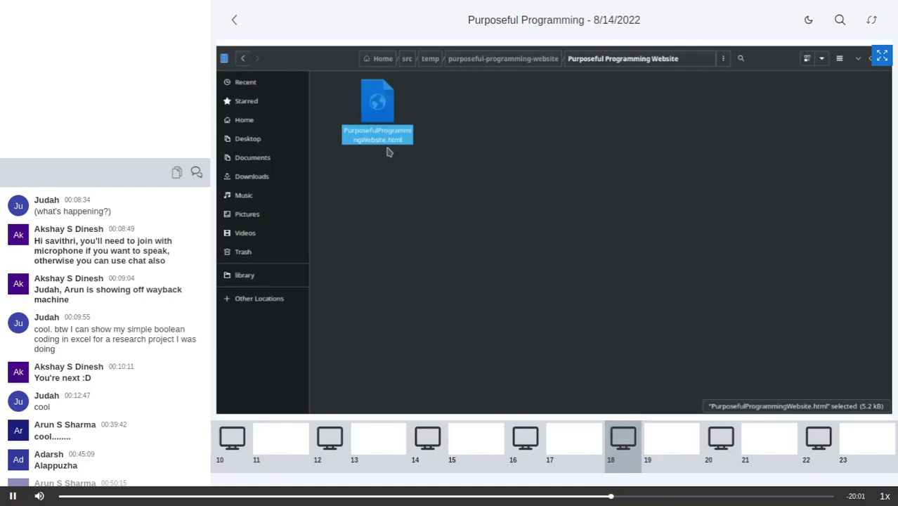
In the file manager, check the purposeful-programming-website folder, reopen its Purposeful Programming Website subfolder and select PurposefulProgrammingWebsite.html
key(alt+Up)
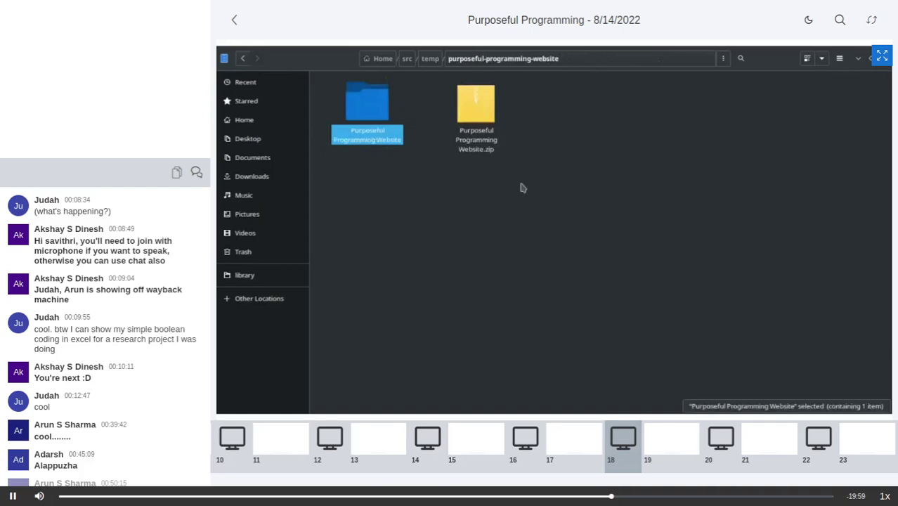
click(484, 142)
click(481, 184)
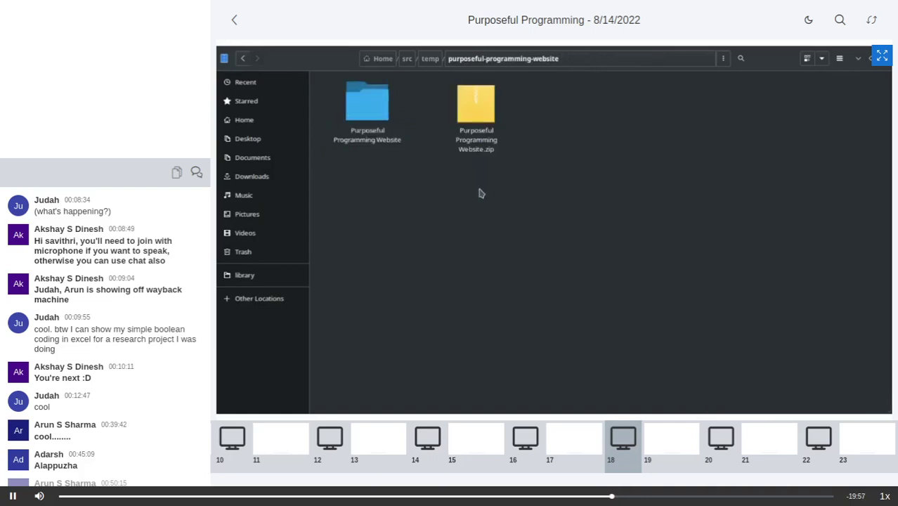
click(379, 127)
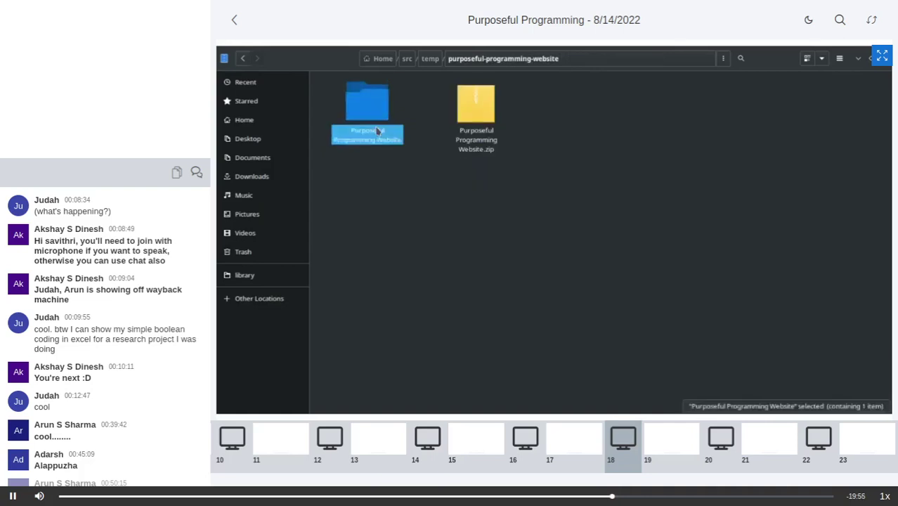
double_click(377, 130)
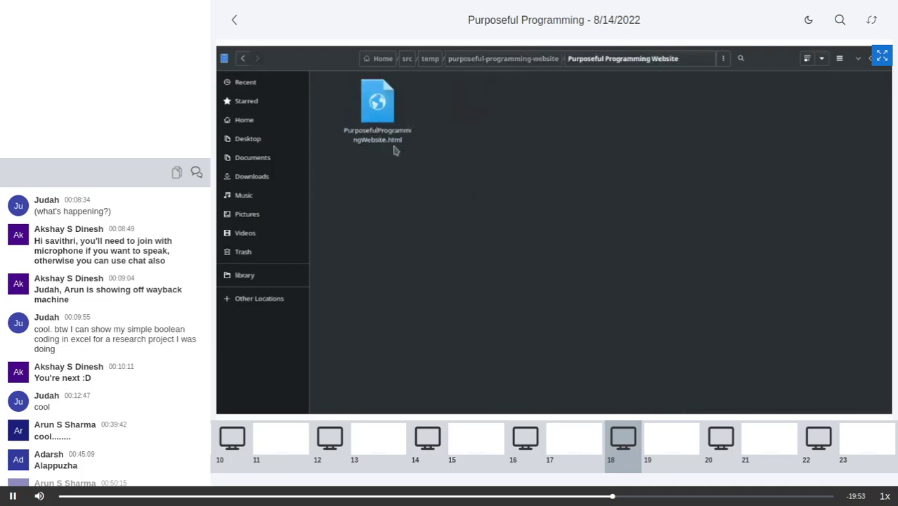
click(405, 134)
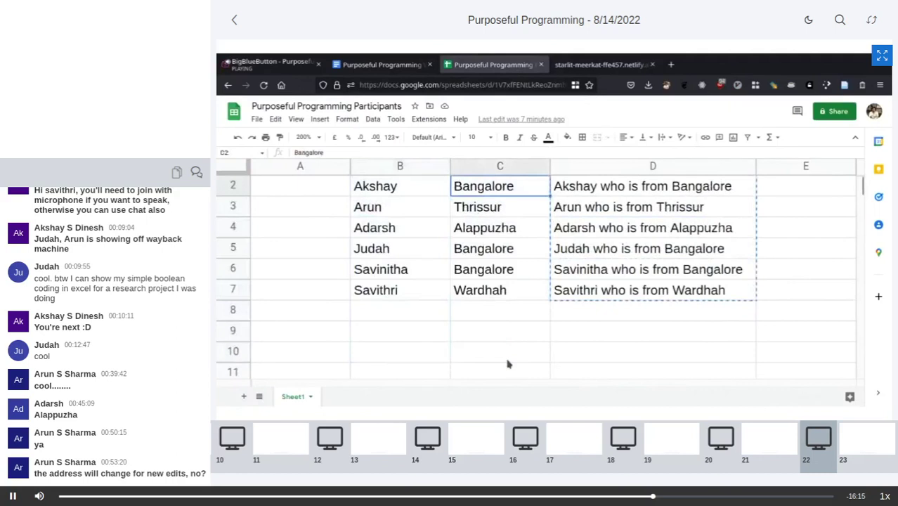
In the Google Sheets participants spreadsheet, select the empty cell D10 below the combined name-and-place sentences
key(Right)
key(Down)
key(Down)
key(Down)
key(Down)
key(Down)
key(Down)
key(Down)
key(Down)
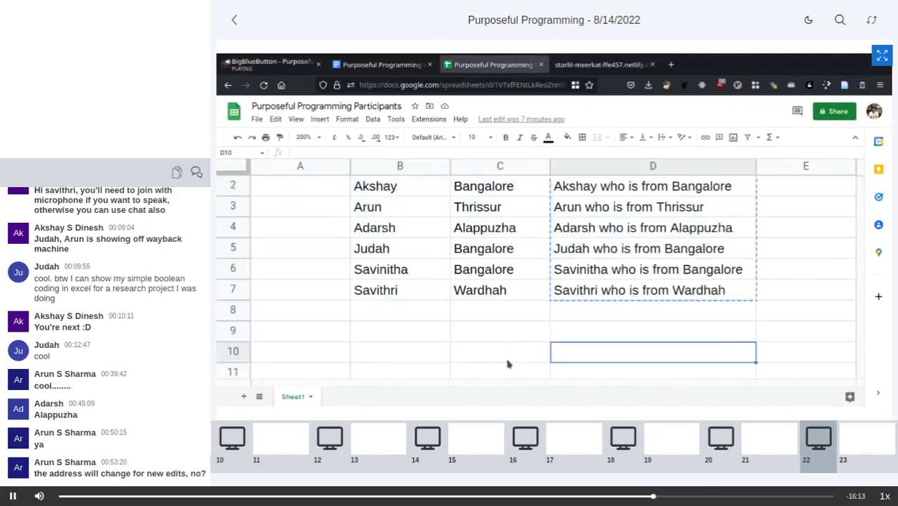